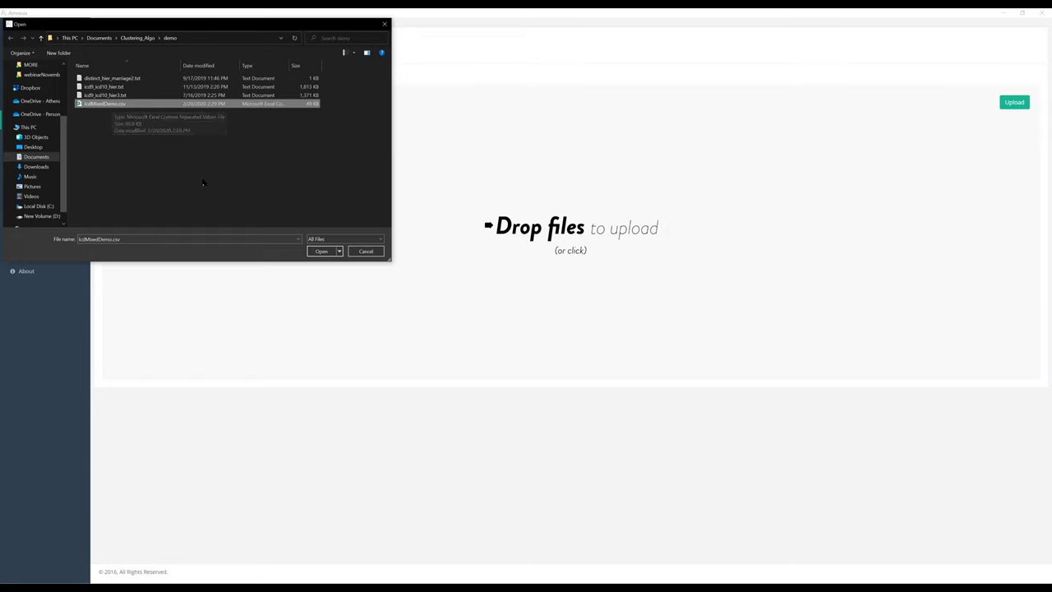
Load IcdMixedDemo.csv as a simple table with a comma as the delimiter
{"action": "left_click", "coordinate": [321, 251]}
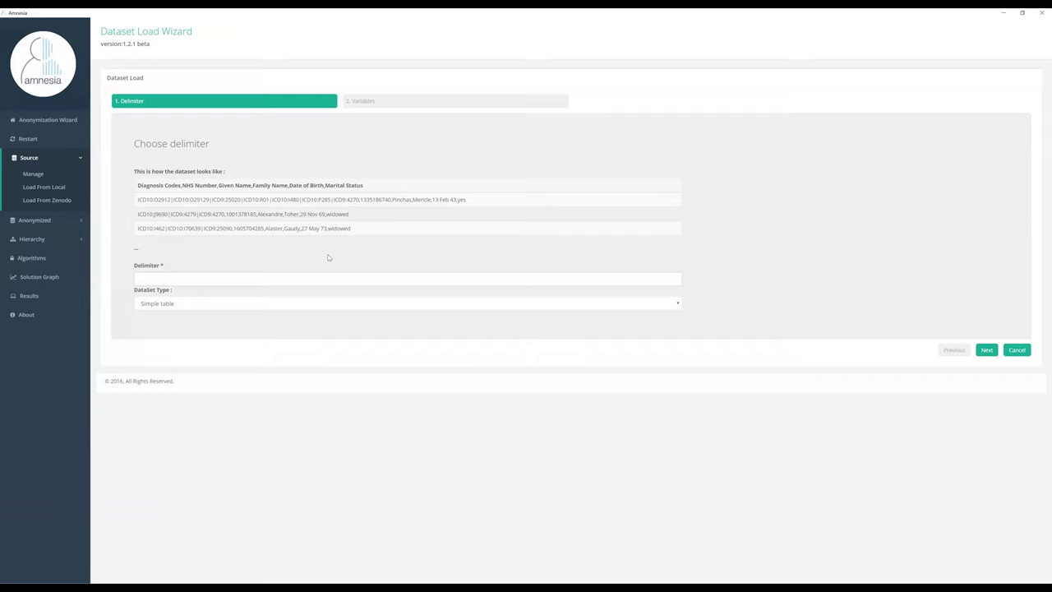
{"action": "left_click", "coordinate": [276, 278]}
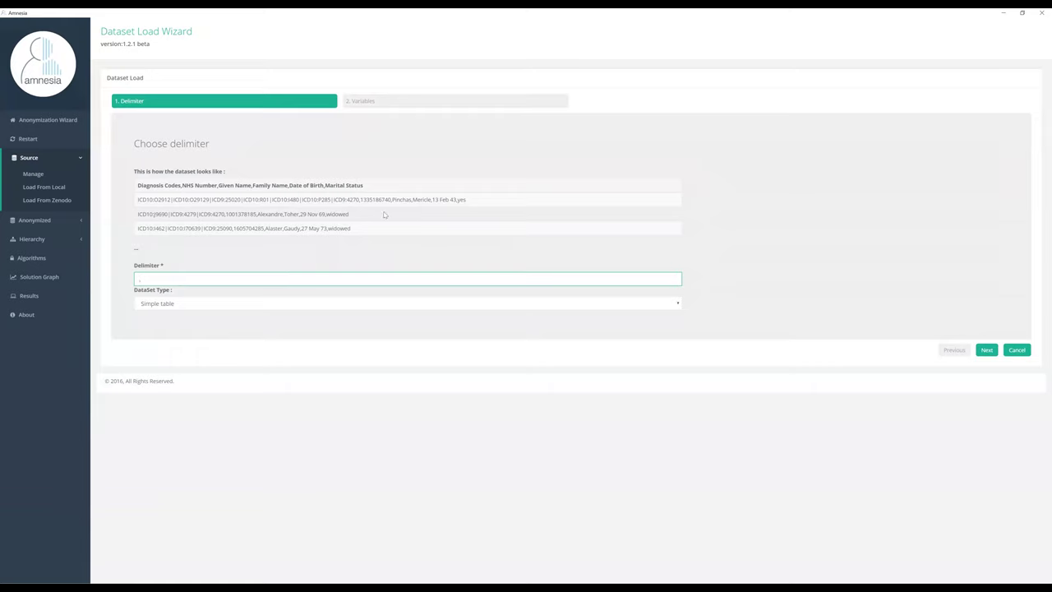
{"action": "left_click", "coordinate": [785, 275]}
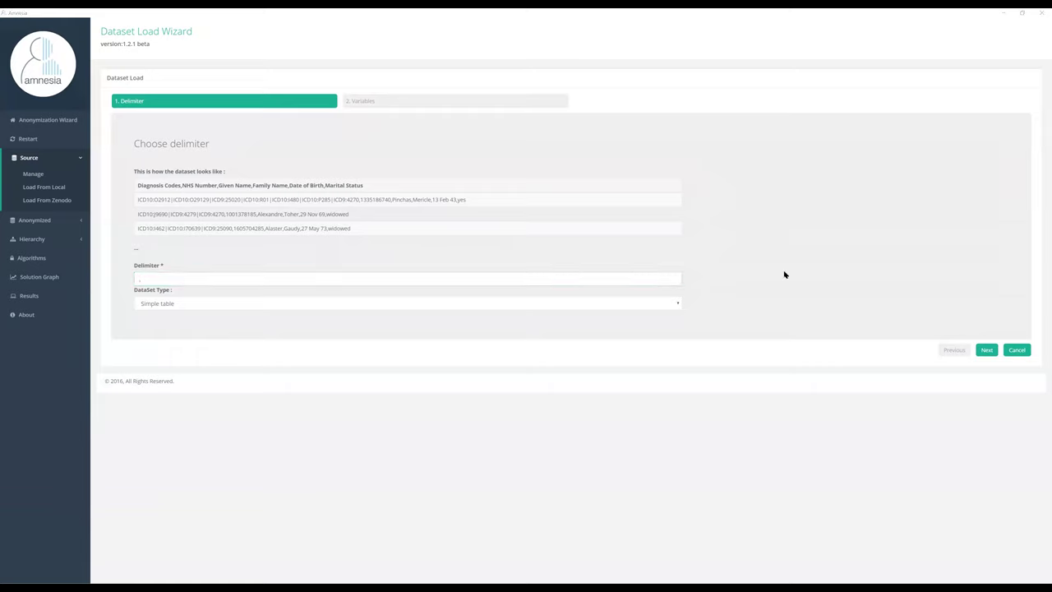
{"action": "left_click", "coordinate": [988, 350]}
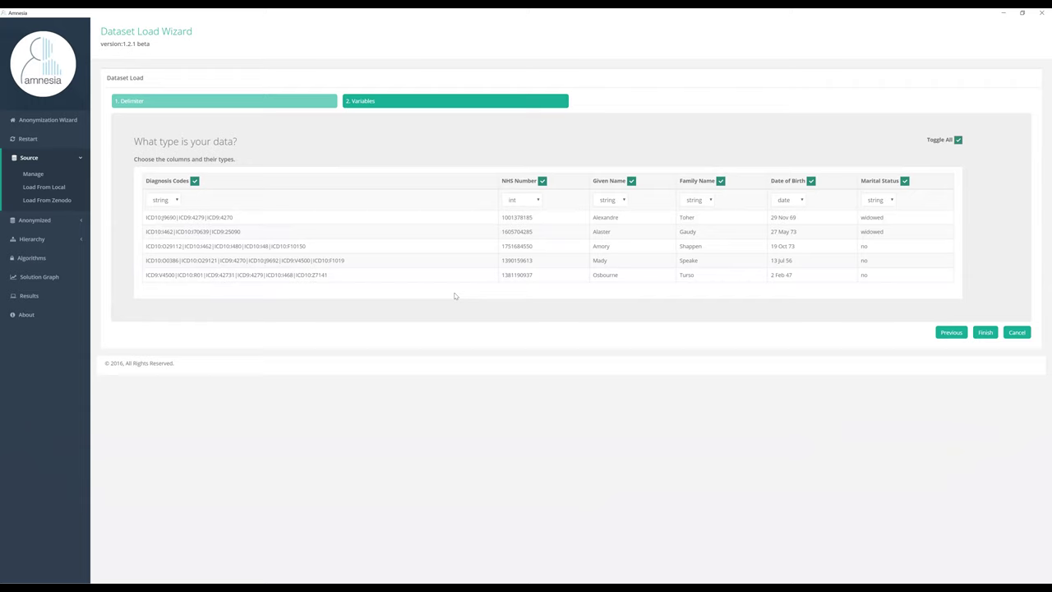
Exclude the NHS Number, Given Name and Family Name columns and finish loading the dataset
{"action": "left_click", "coordinate": [536, 201]}
{"action": "left_click", "coordinate": [536, 204]}
{"action": "left_click", "coordinate": [543, 181]}
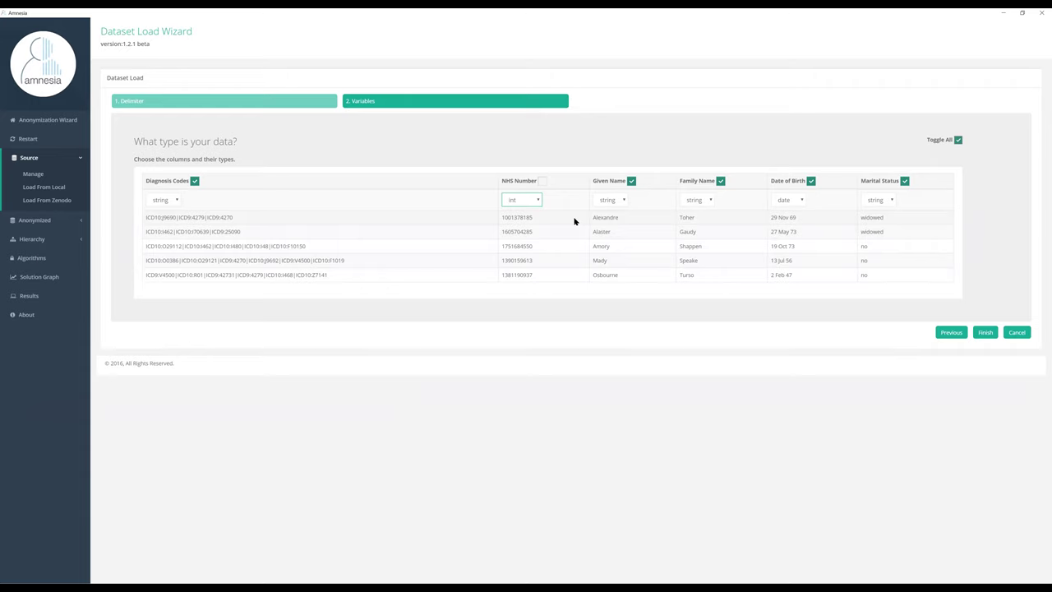
{"action": "left_click", "coordinate": [632, 182]}
{"action": "left_click", "coordinate": [719, 183]}
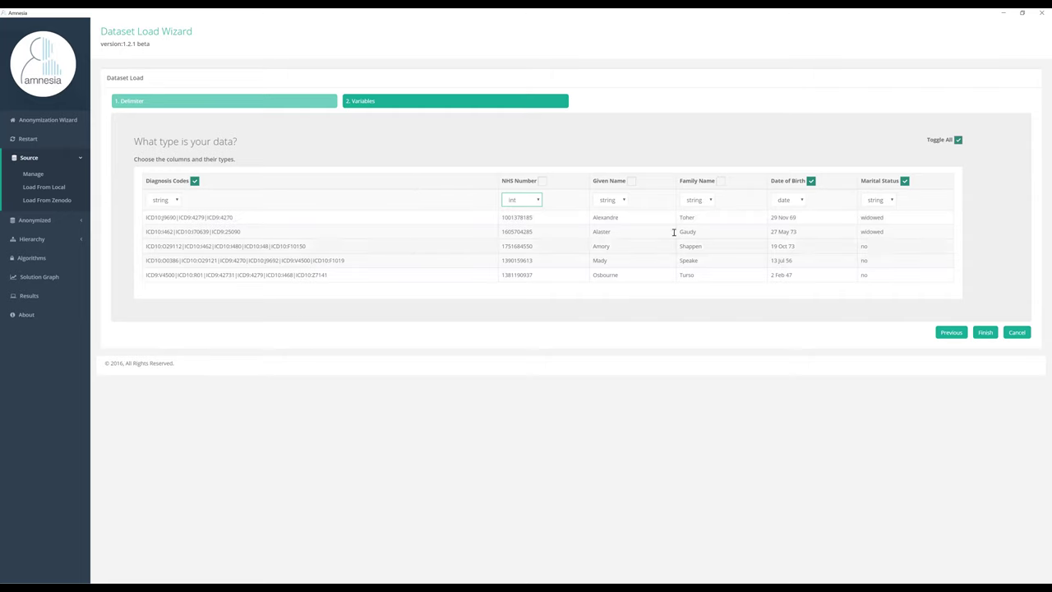
{"action": "left_click", "coordinate": [986, 333]}
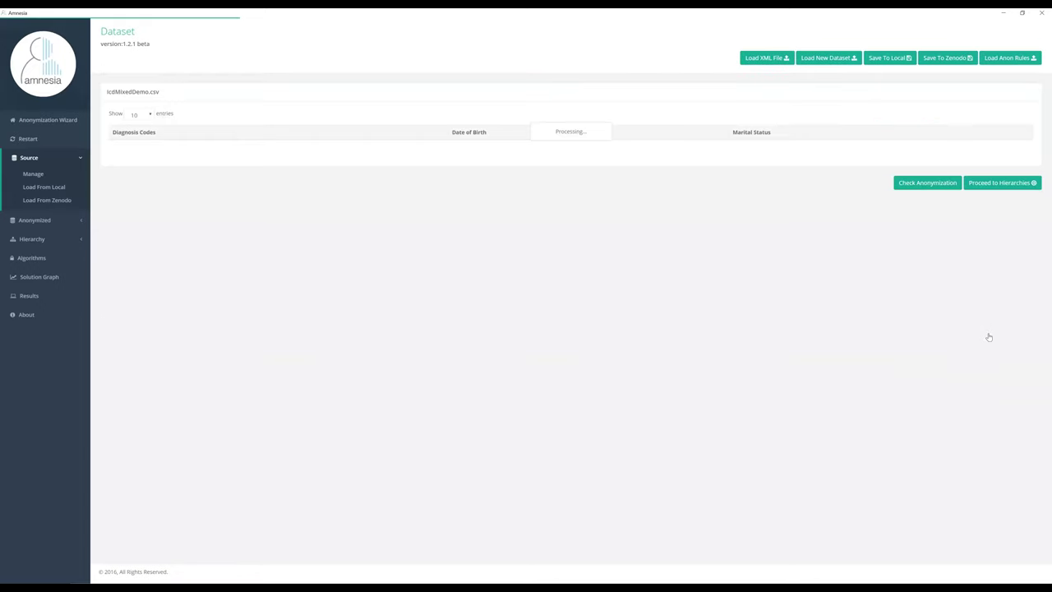
Proceed to the hierarchies and load the marital status hierarchy from distinct_hier_marriage2.txt
{"action": "left_click", "coordinate": [1025, 338]}
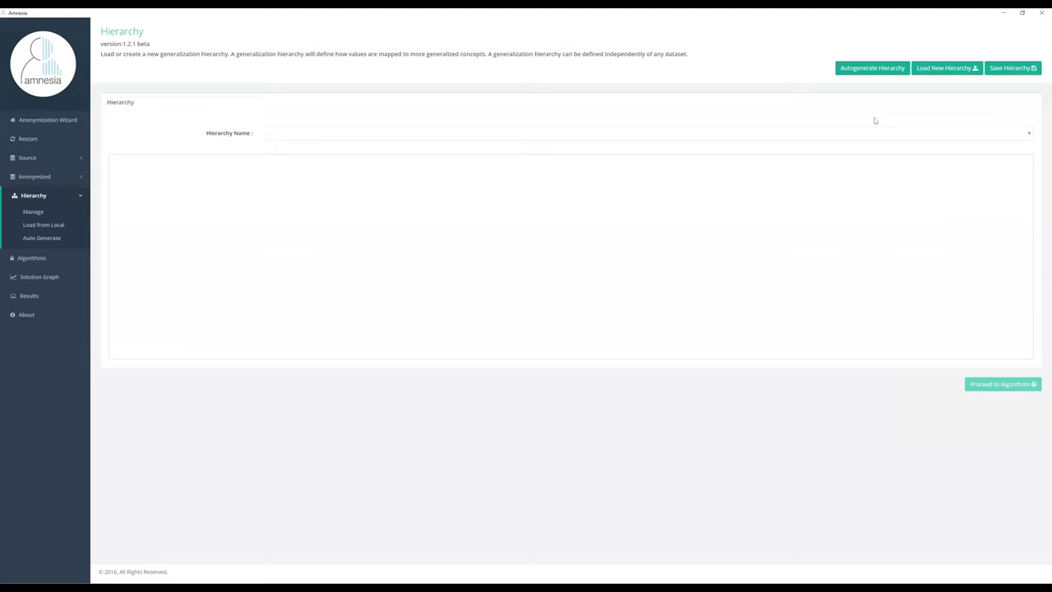
{"action": "left_click", "coordinate": [940, 71]}
{"action": "left_click", "coordinate": [137, 78]}
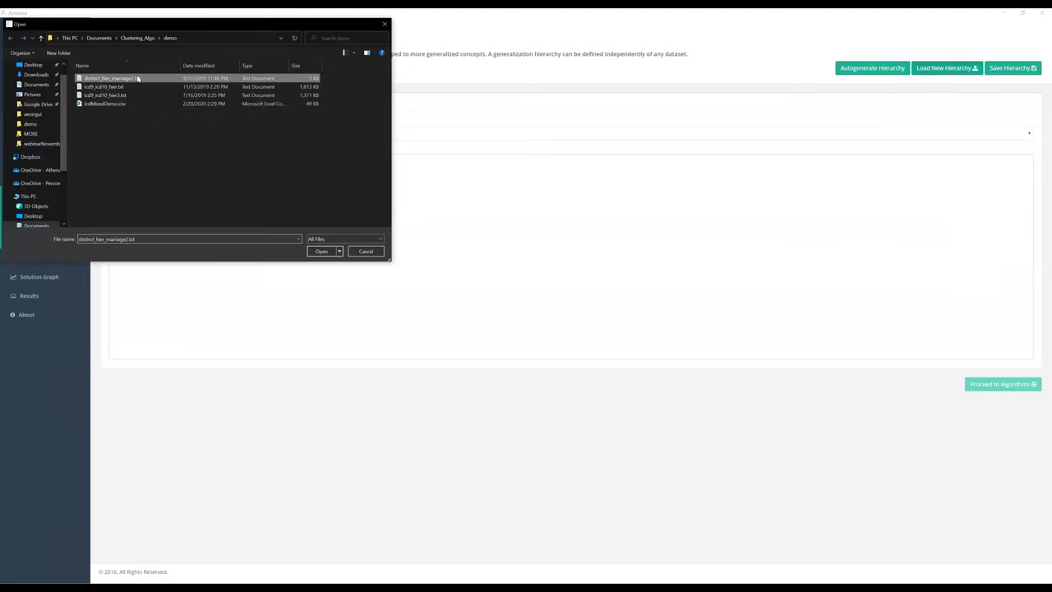
{"action": "left_click", "coordinate": [321, 250]}
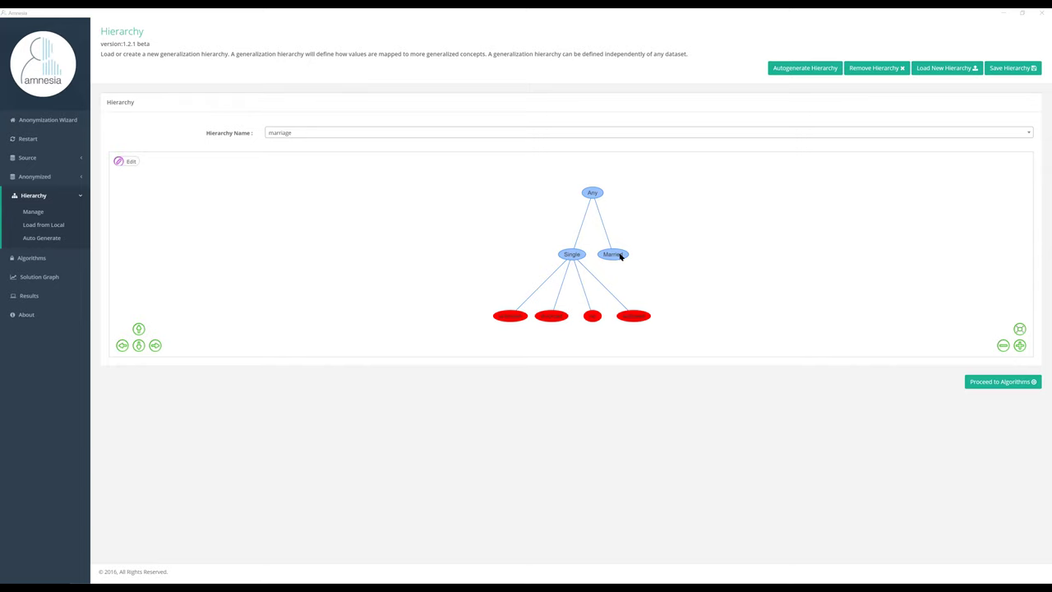
Start autogenerating a hierarchy on the Date of Birth attribute with type range and variable type Date
{"action": "left_click", "coordinate": [791, 70]}
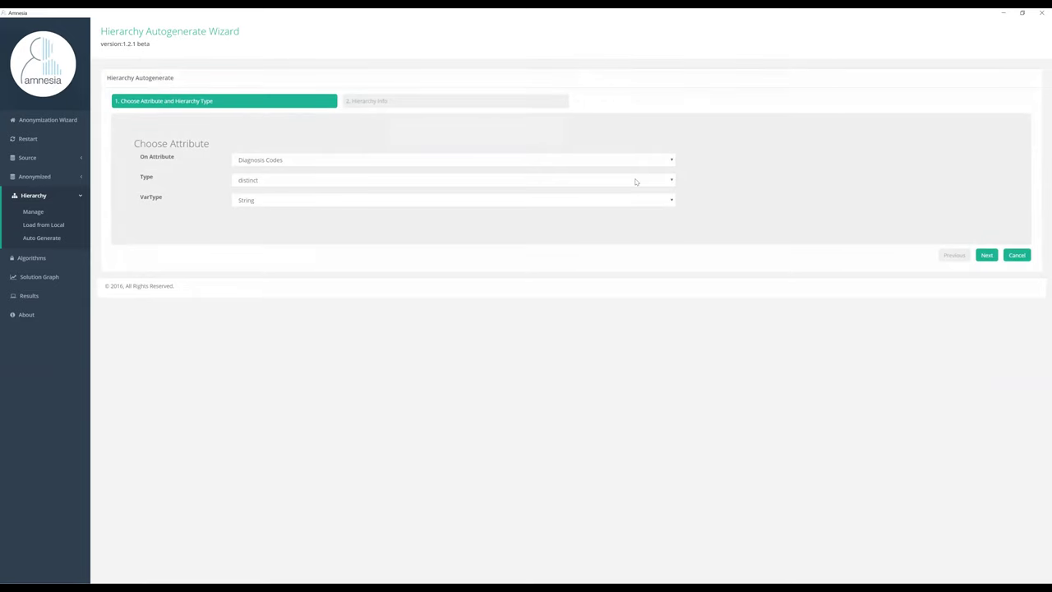
{"action": "left_click", "coordinate": [570, 161]}
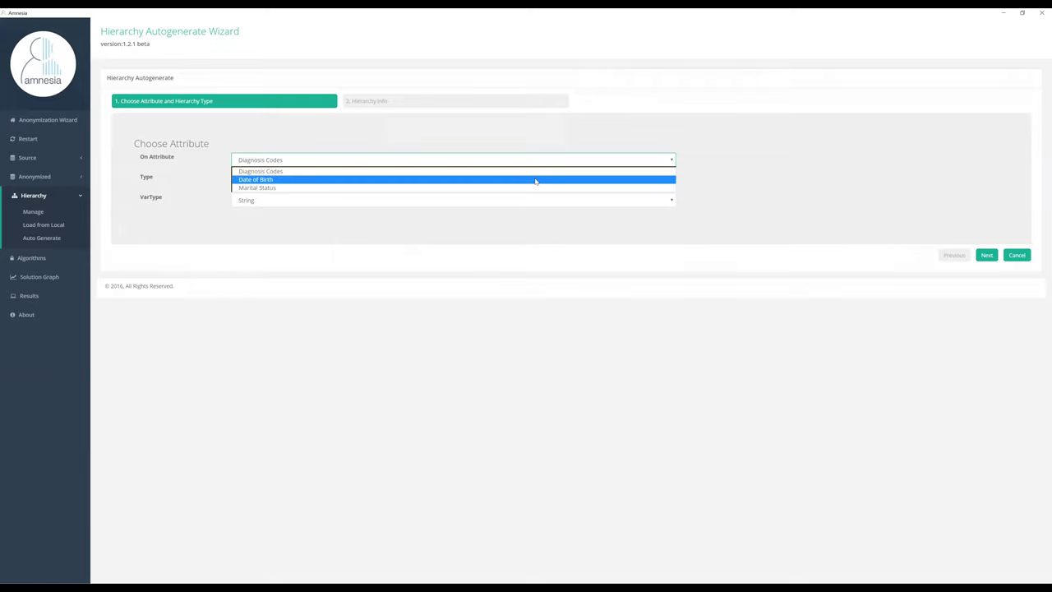
{"action": "left_click", "coordinate": [535, 180]}
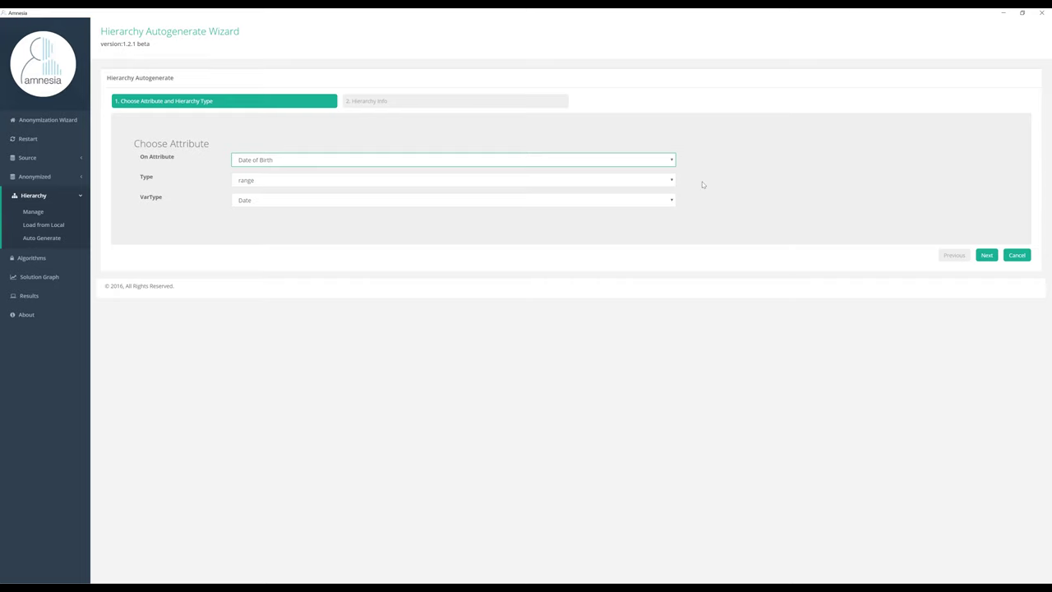
{"action": "left_click", "coordinate": [987, 256]}
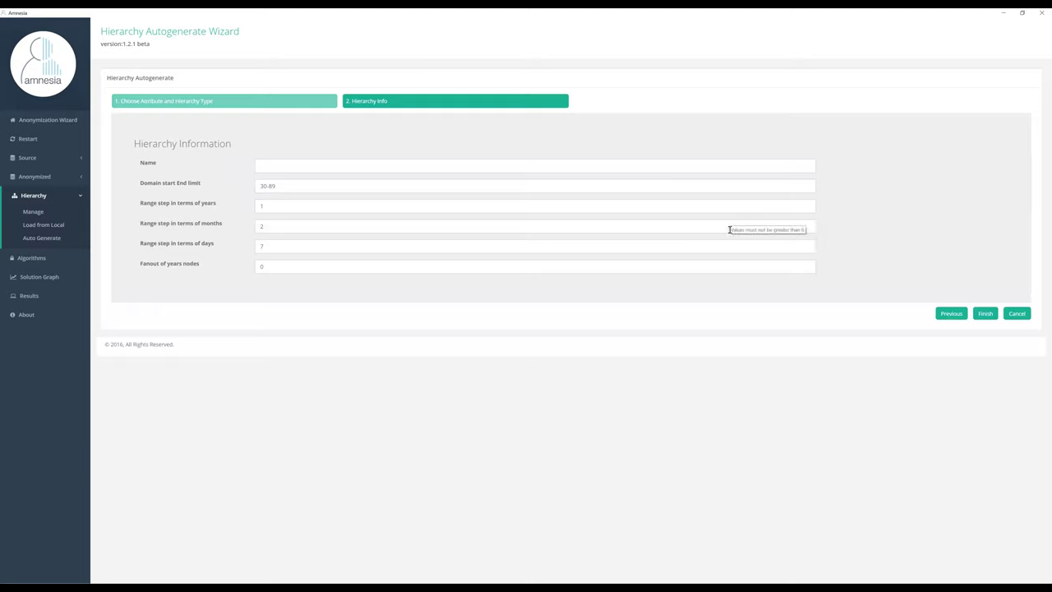
Generate the hierarchy as bdate with year step 3, month step 3 and years-node fanout 5, and expand its 84-86 node
{"action": "left_click", "coordinate": [414, 166]}
{"action": "type", "text": "bdate"}
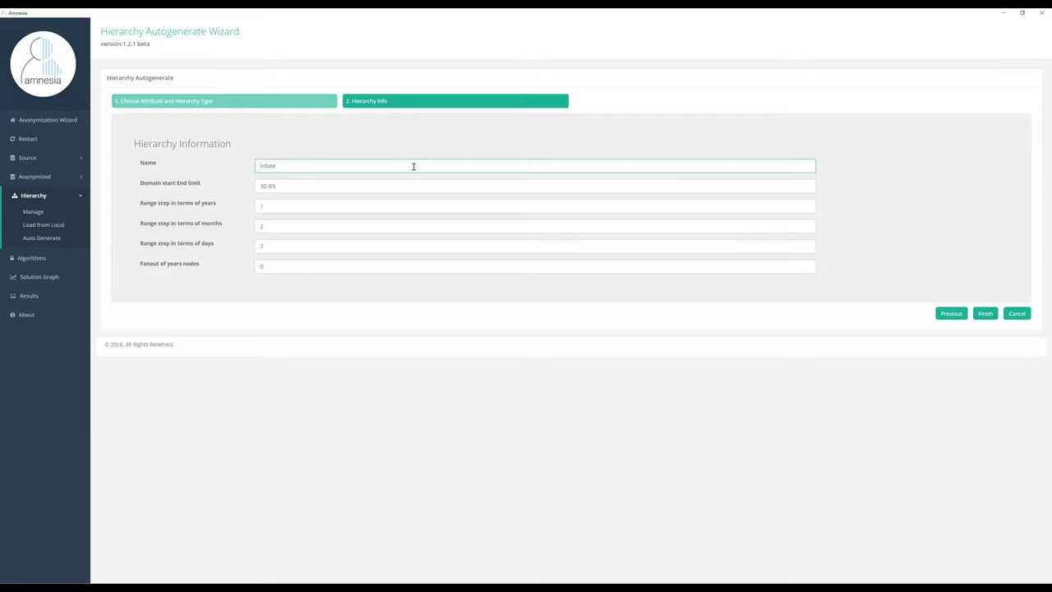
{"action": "left_click", "coordinate": [278, 186]}
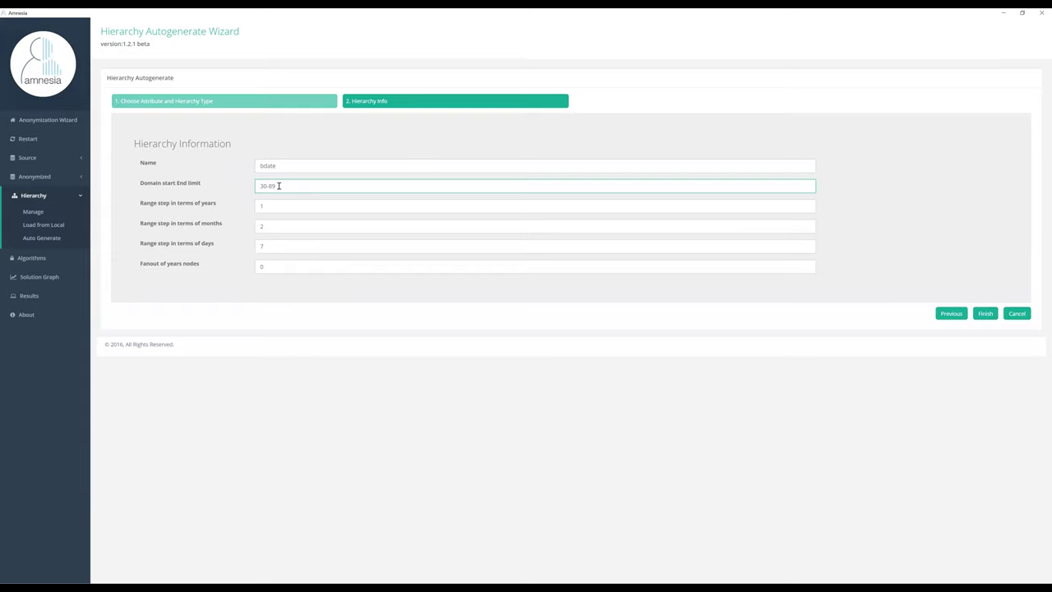
{"action": "left_click", "coordinate": [276, 205]}
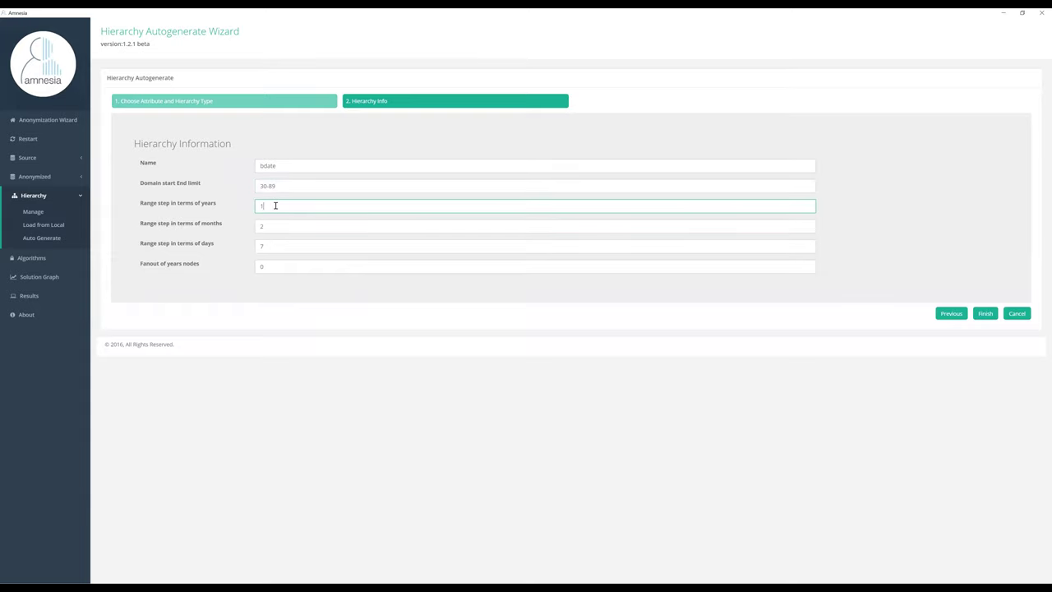
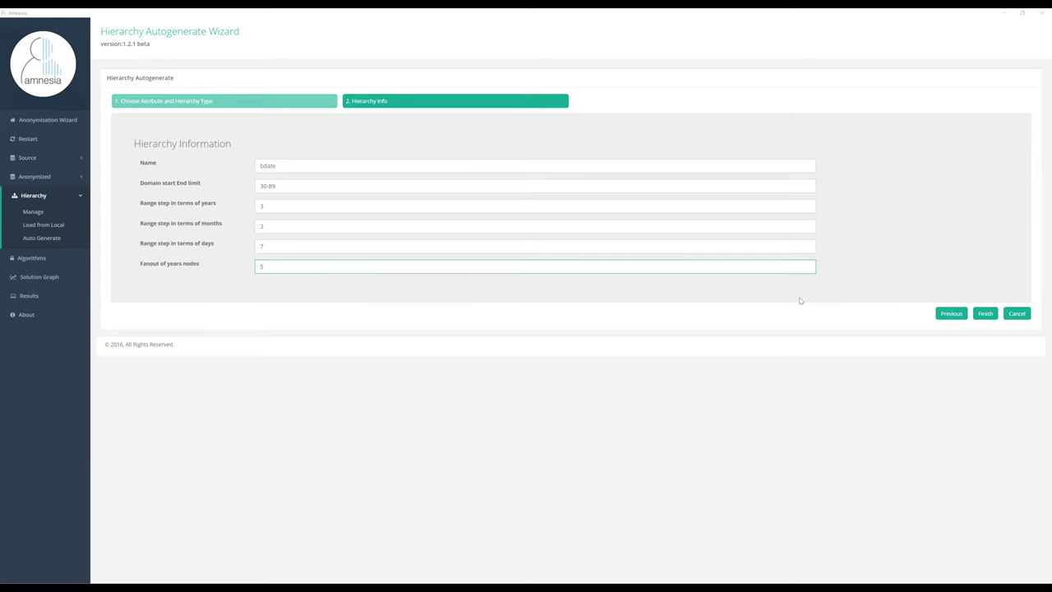
{"action": "left_click", "coordinate": [986, 314]}
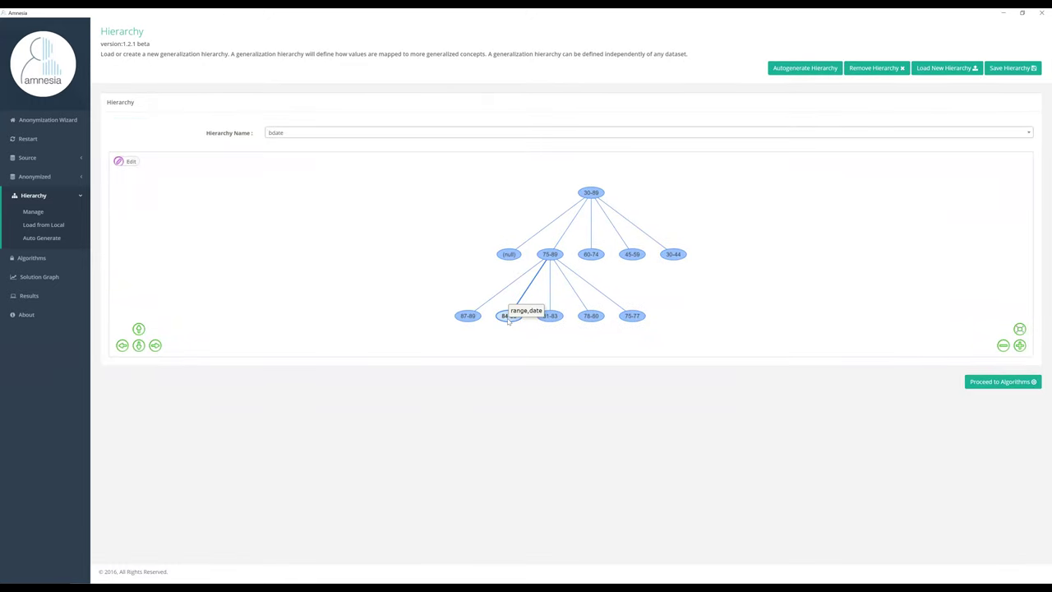
{"action": "left_click", "coordinate": [508, 317]}
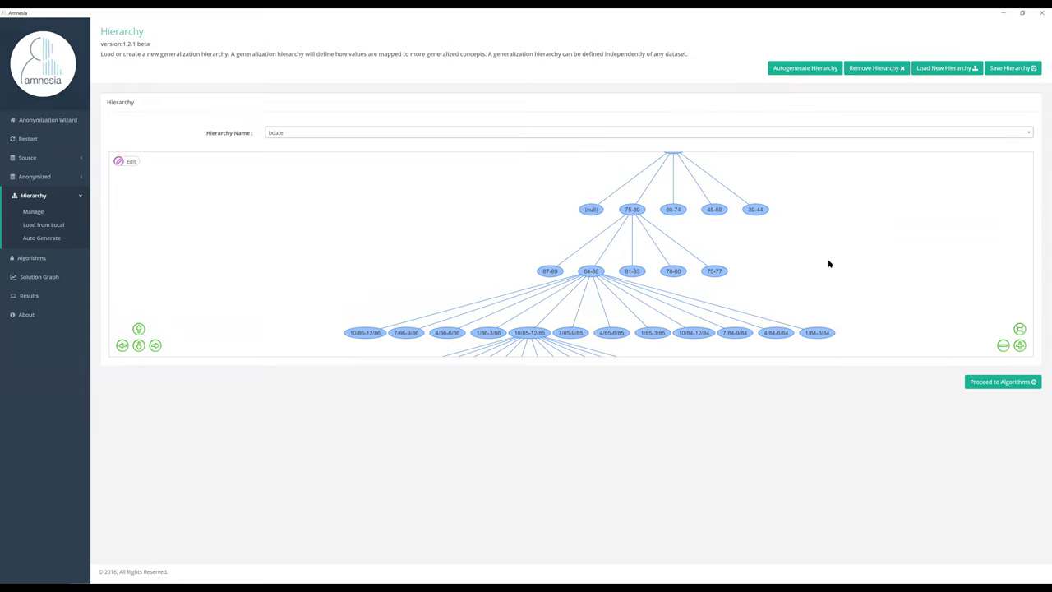
Proceed to the algorithms and bind the bdate hierarchy to Date of Birth and the marriage hierarchy to Marital Status
{"action": "left_click", "coordinate": [997, 386]}
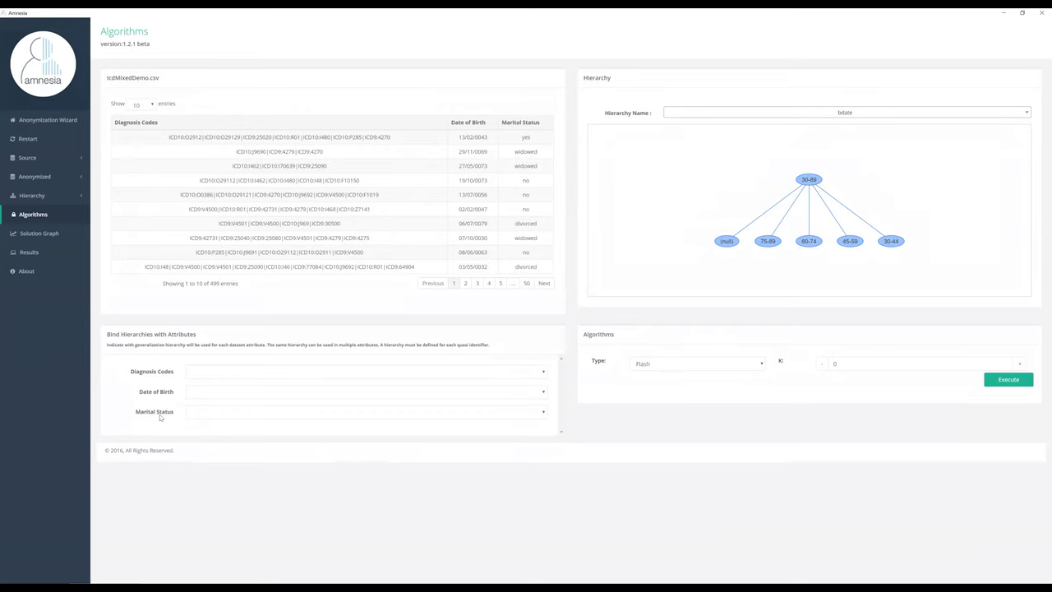
{"action": "left_click", "coordinate": [199, 394]}
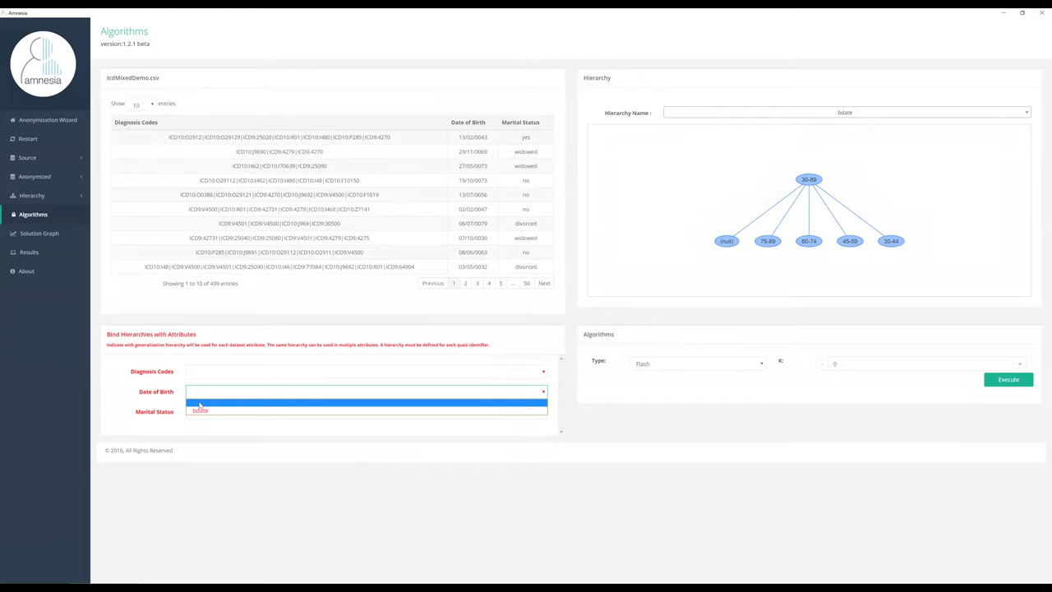
{"action": "left_click", "coordinate": [200, 409]}
{"action": "left_click", "coordinate": [154, 396]}
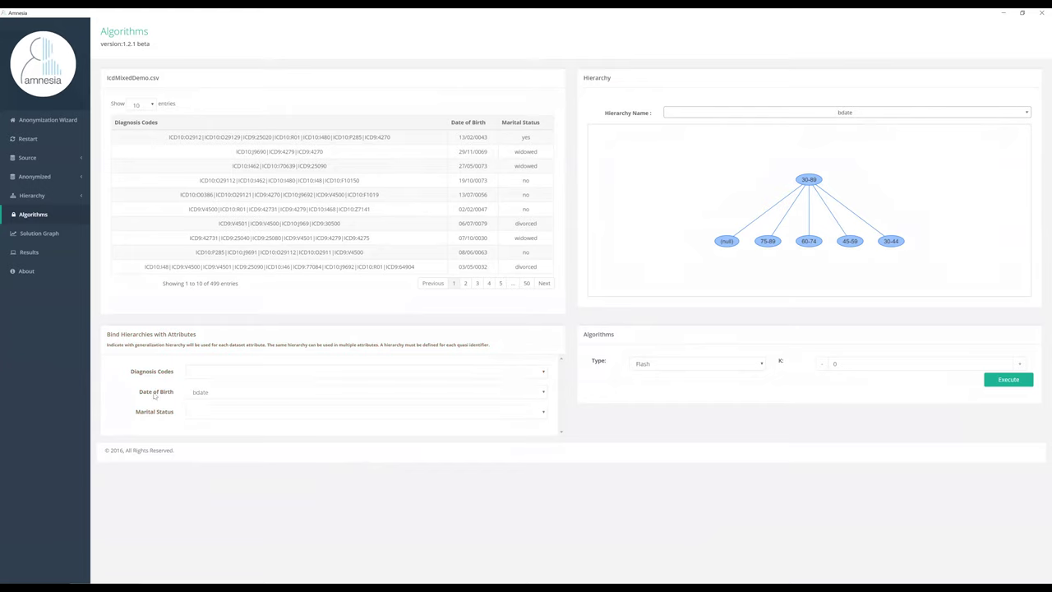
{"action": "left_click", "coordinate": [192, 411]}
{"action": "left_click", "coordinate": [199, 433]}
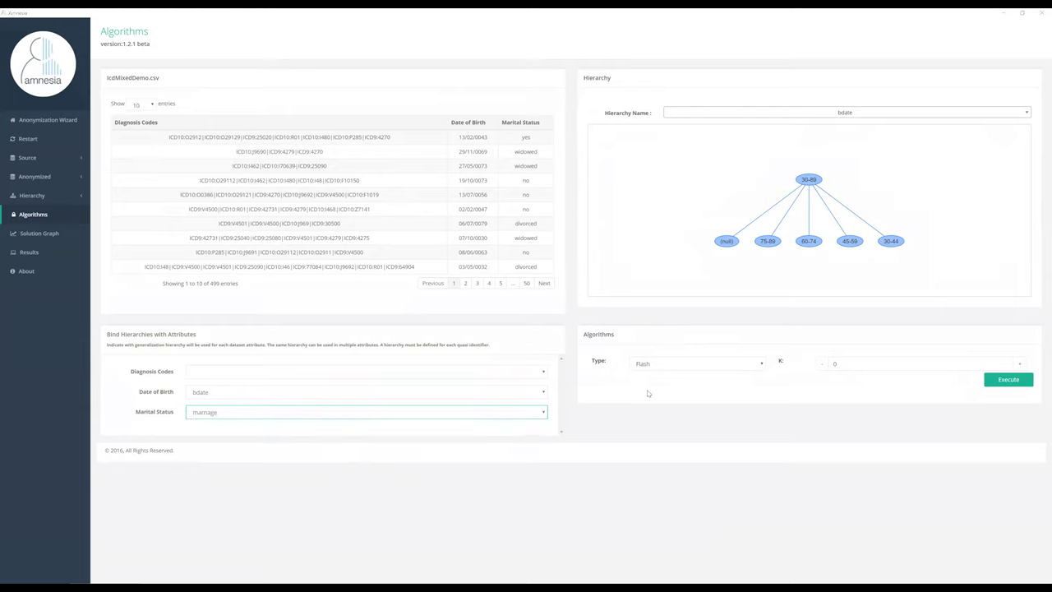
Execute the Flash algorithm on the dataset to produce the solution graph
{"action": "left_click", "coordinate": [733, 376]}
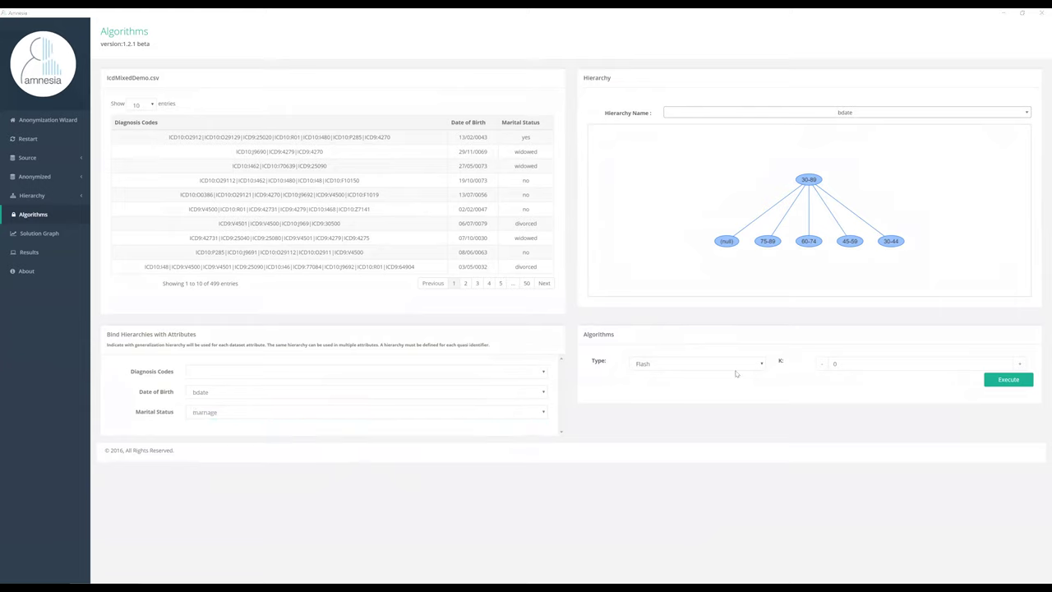
{"action": "key", "text": "Tab"}
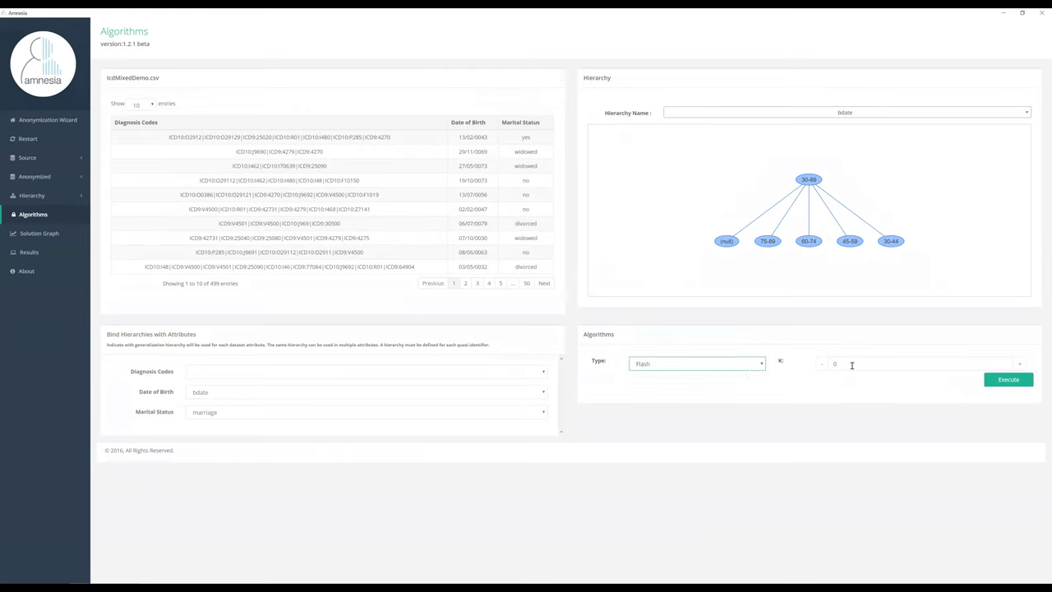
{"action": "key", "text": "Tab"}
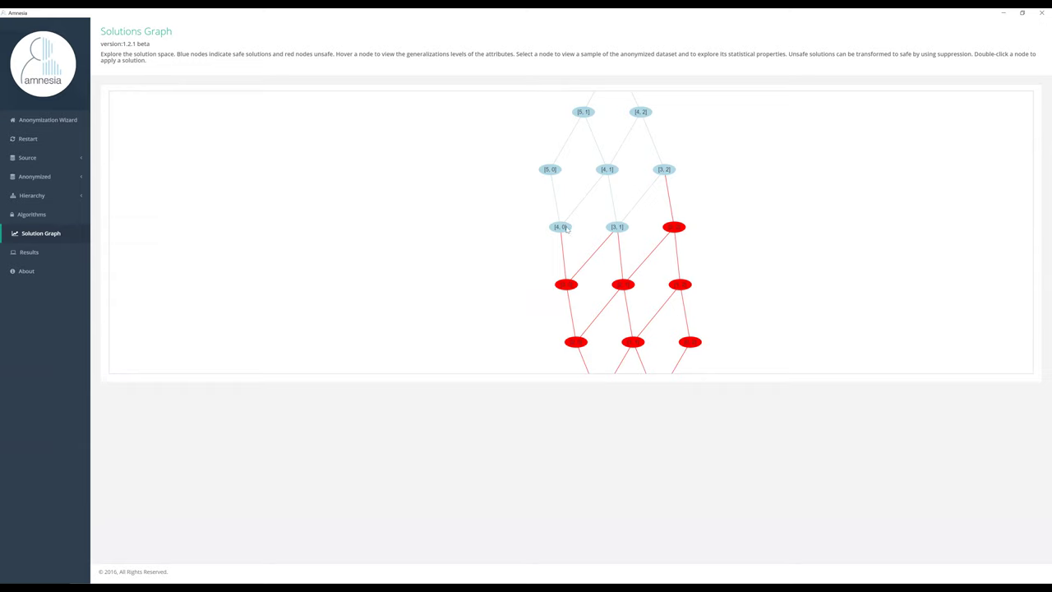
Examine the dataset statistics of solution [4, 0] for Date of Birth combined with Marital Status, and close them
{"action": "mouse_move", "coordinate": [566, 229]}
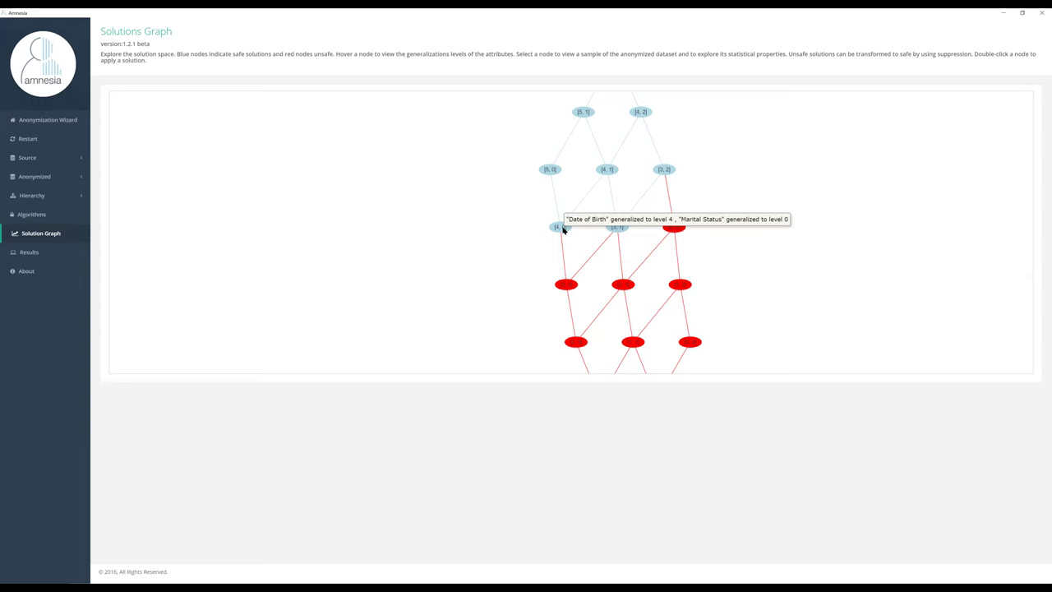
{"action": "left_click", "coordinate": [564, 230]}
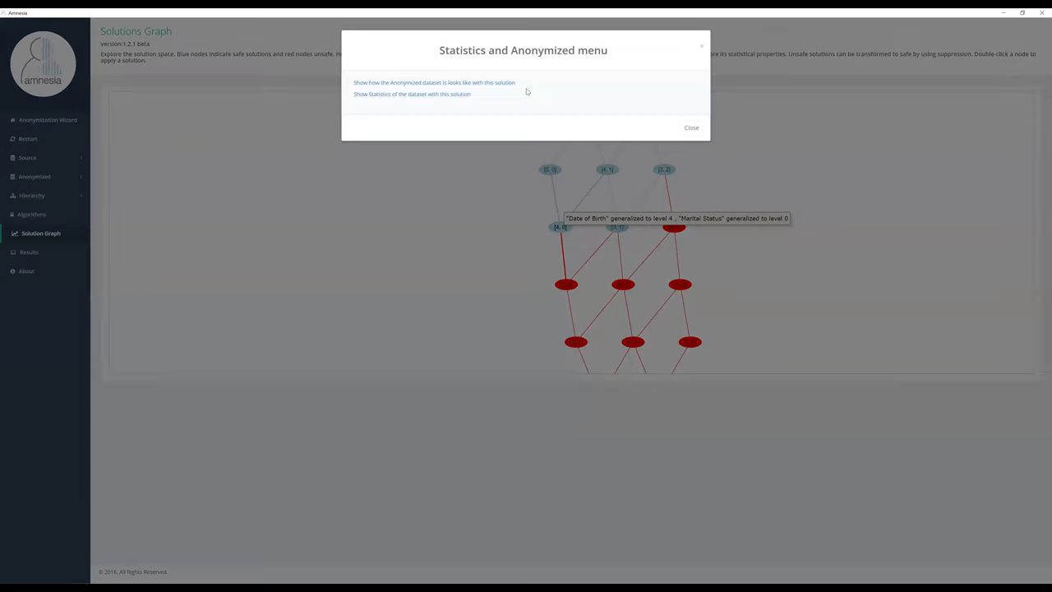
{"action": "left_click", "coordinate": [431, 95]}
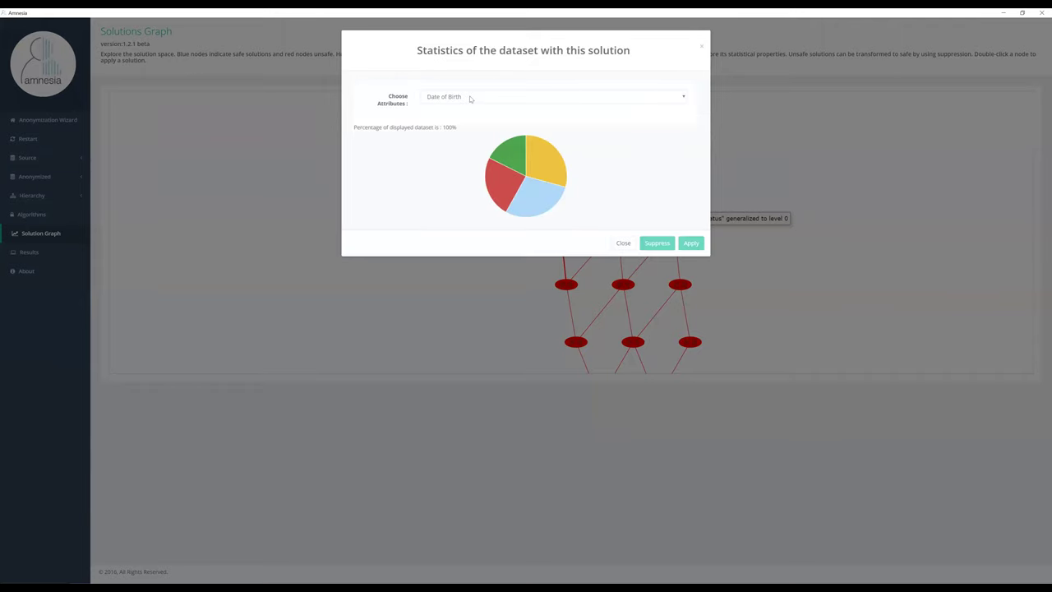
{"action": "left_click", "coordinate": [464, 120]}
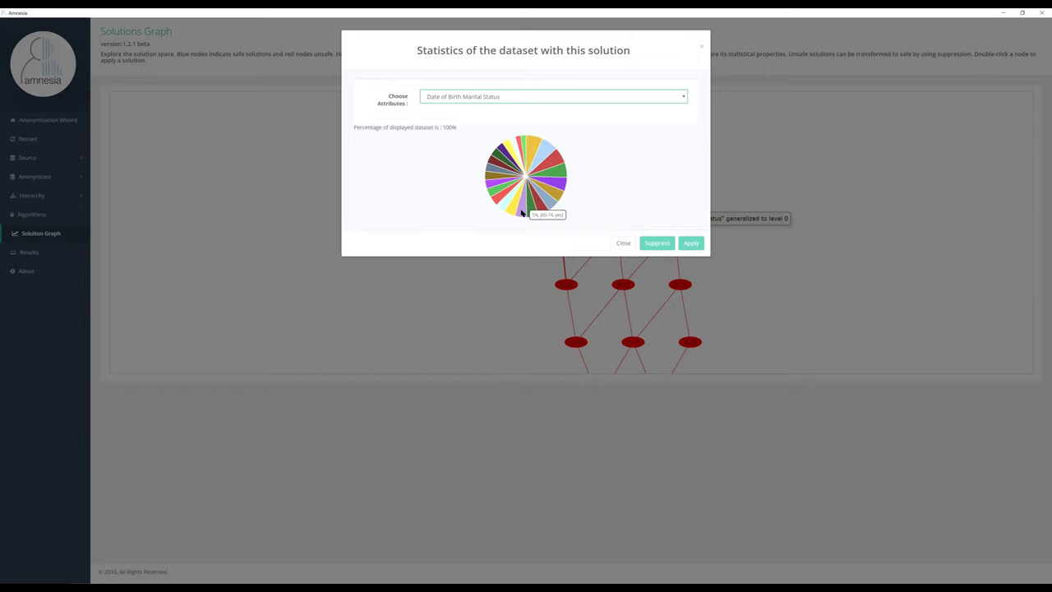
{"action": "left_click", "coordinate": [618, 245]}
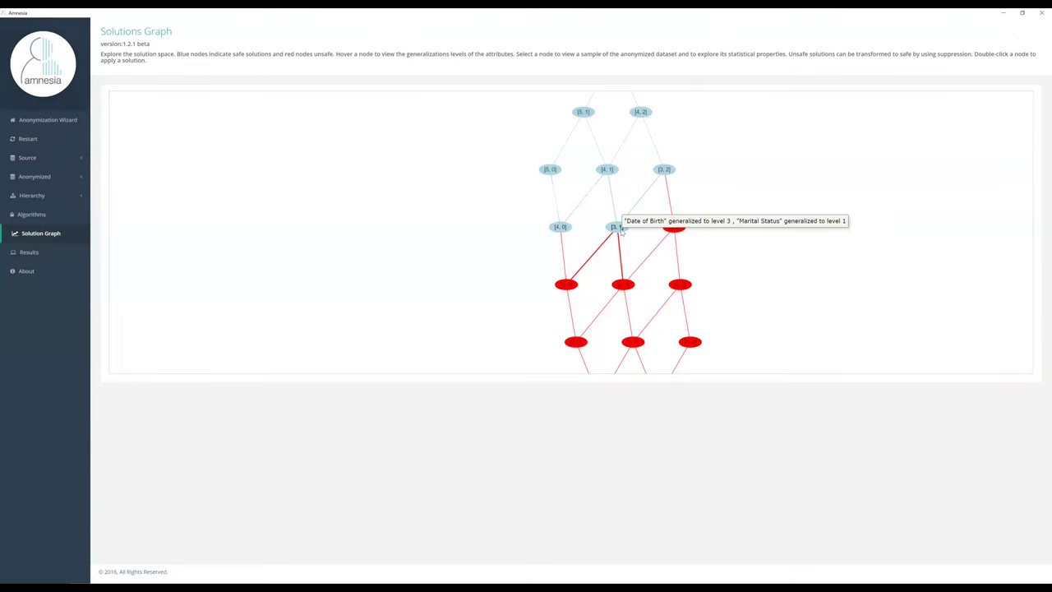
Examine the dataset statistics of solution [3, 1] for Date of Birth combined with Marital Status
{"action": "left_click", "coordinate": [620, 231]}
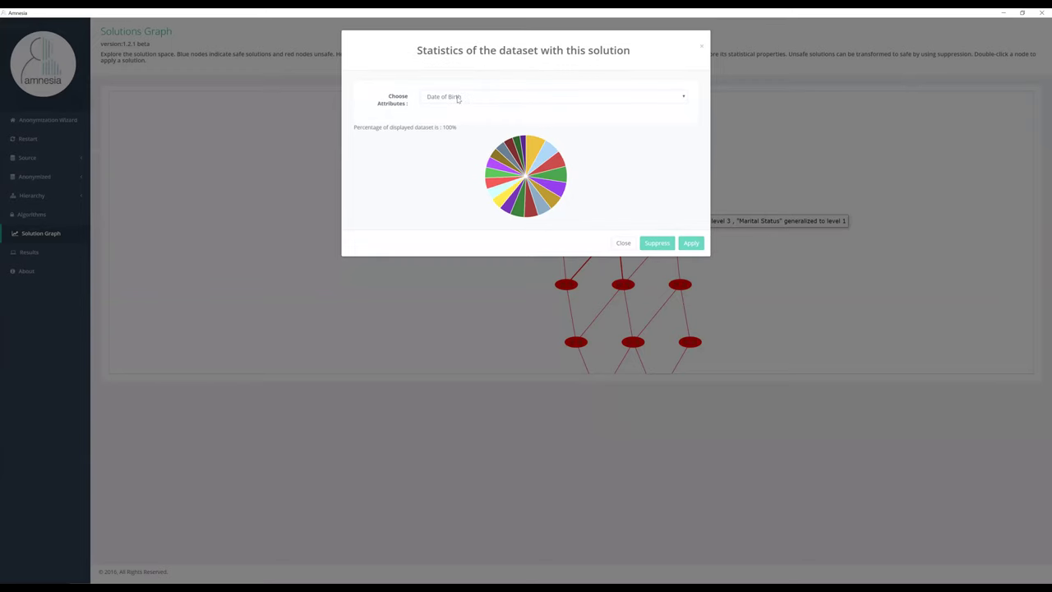
{"action": "left_click", "coordinate": [481, 99]}
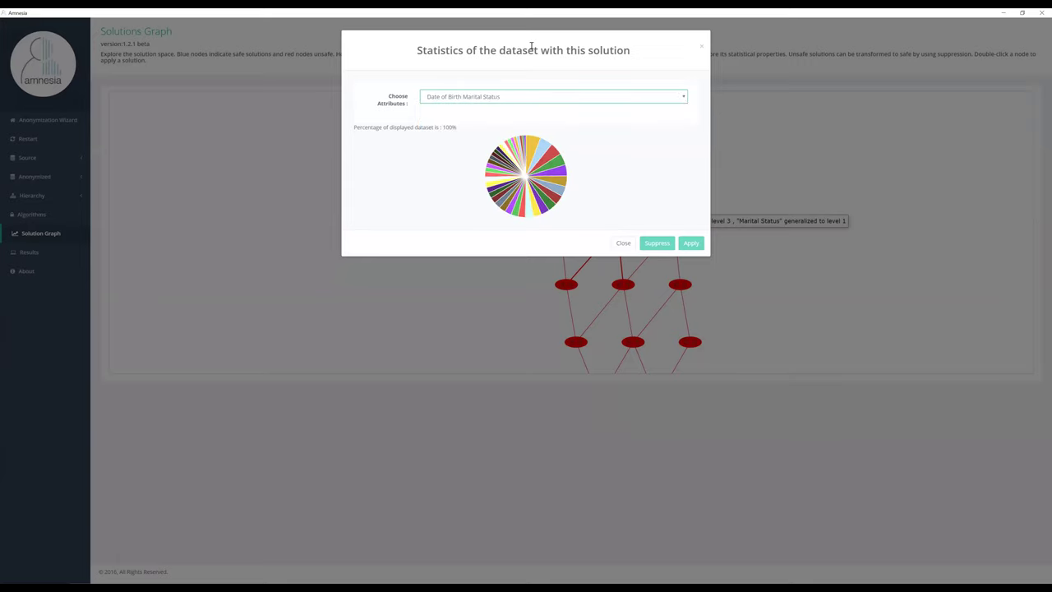
{"action": "left_click_drag", "start_coordinate": [523, 50], "coordinate": [709, 50]}
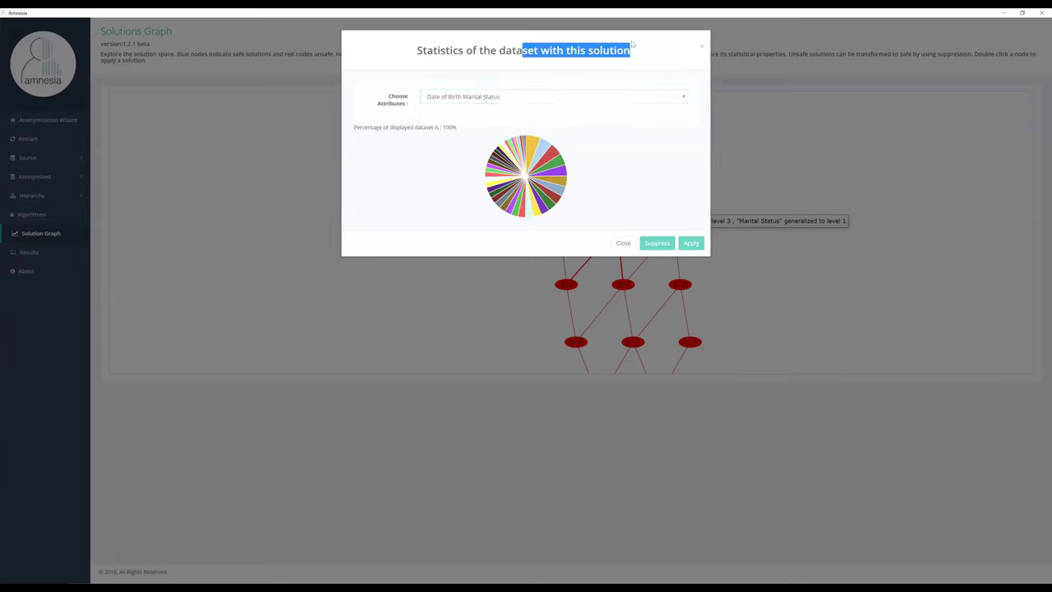
Close the statistics of solution [3, 1] and compare the generalization levels of solutions [4, 0] and [3, 1]
{"action": "double_click", "coordinate": [502, 41]}
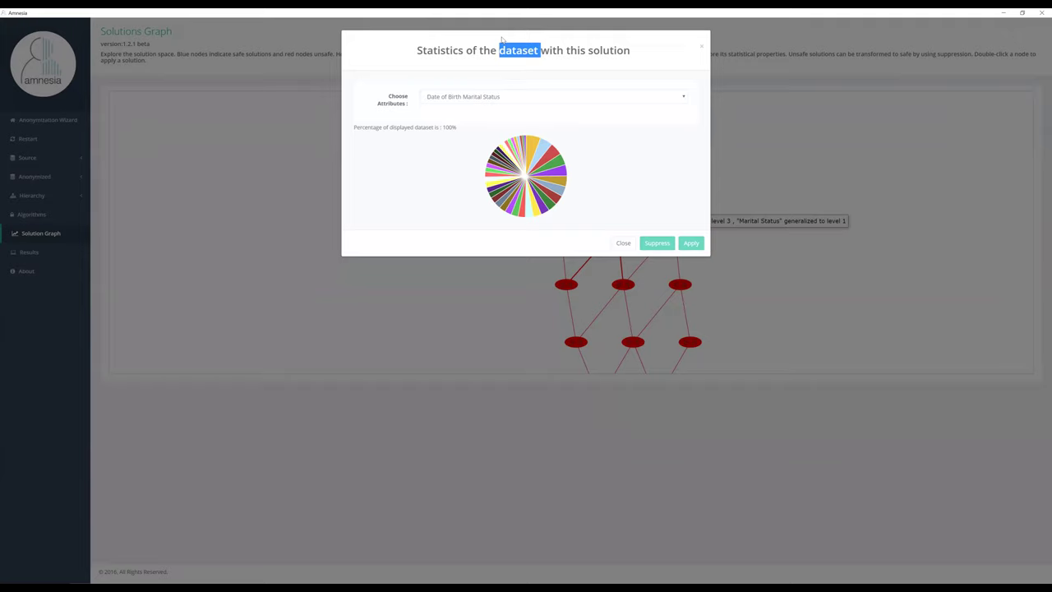
{"action": "left_click", "coordinate": [622, 243]}
{"action": "mouse_move", "coordinate": [557, 228]}
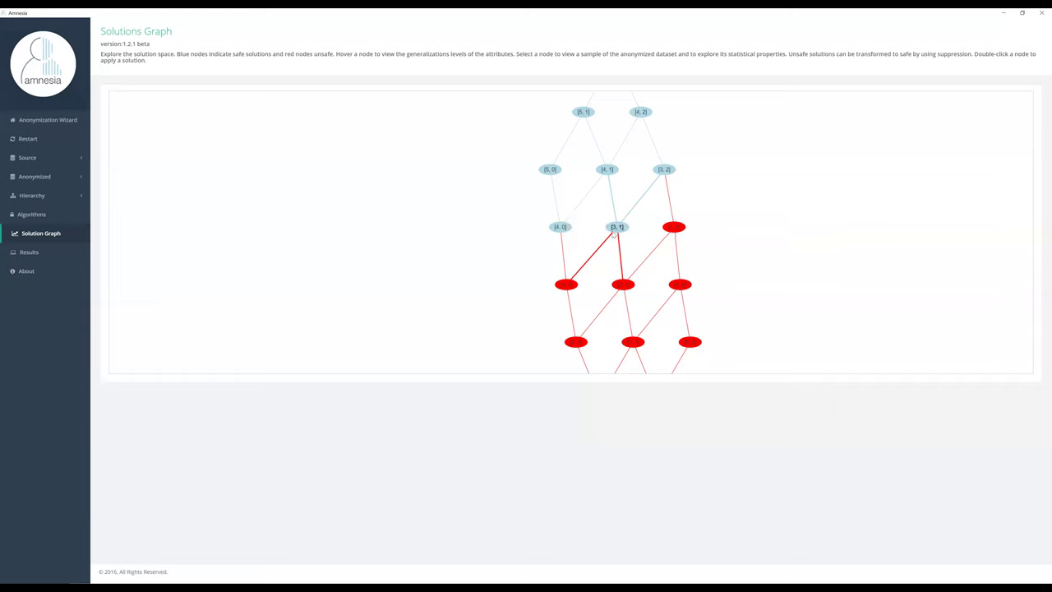
{"action": "mouse_move", "coordinate": [615, 230]}
Open the statistics of the unsafe solution with Date of Birth at level 3 and Marital Status at level 0, for both attributes combined
{"action": "left_click", "coordinate": [573, 284]}
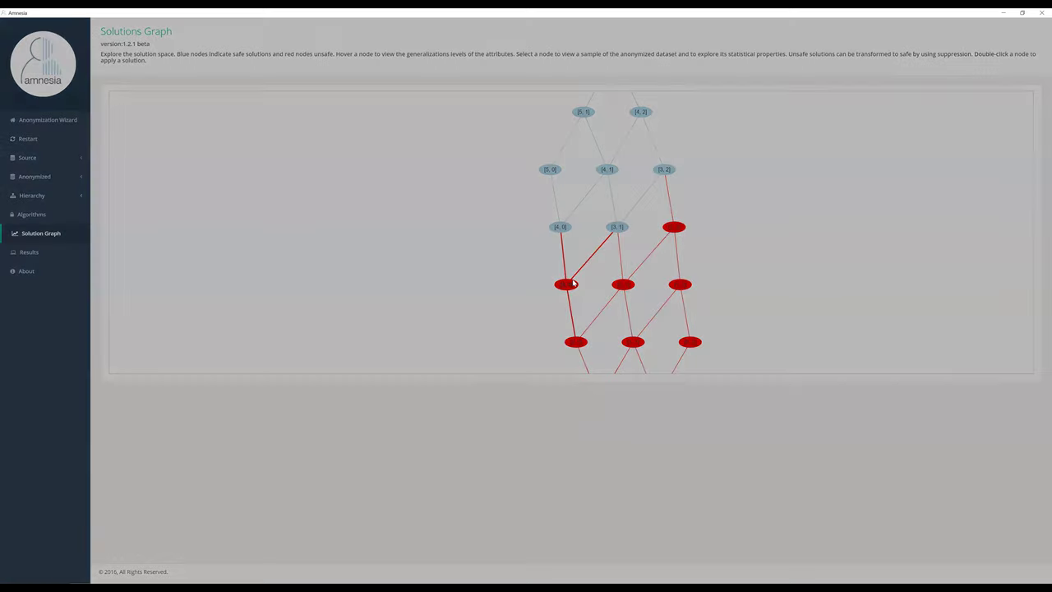
{"action": "left_click", "coordinate": [454, 95]}
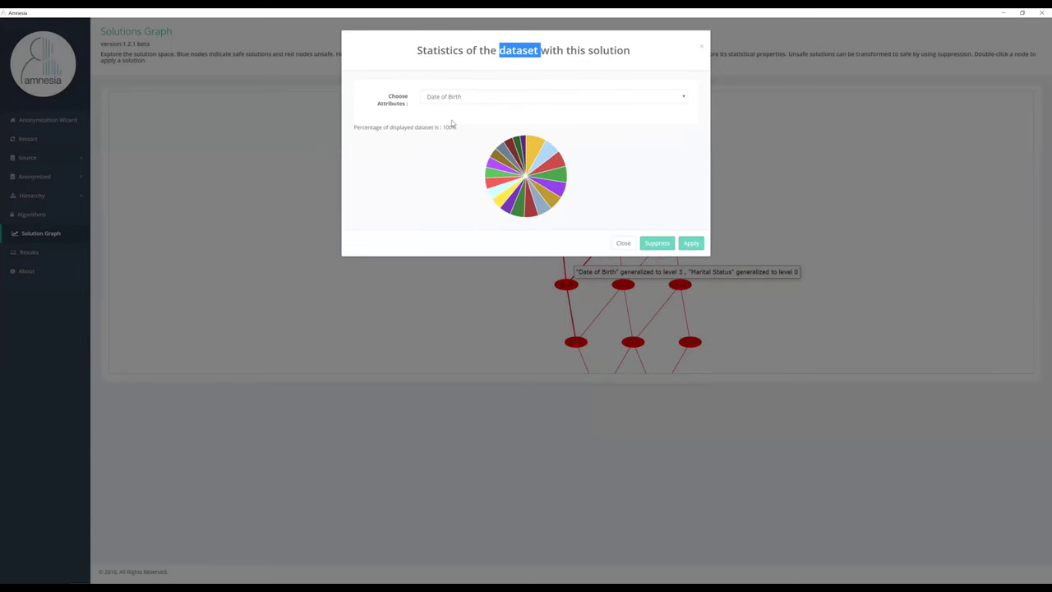
{"action": "left_click", "coordinate": [451, 120]}
{"action": "left_click_drag", "start_coordinate": [450, 43], "coordinate": [413, 47]}
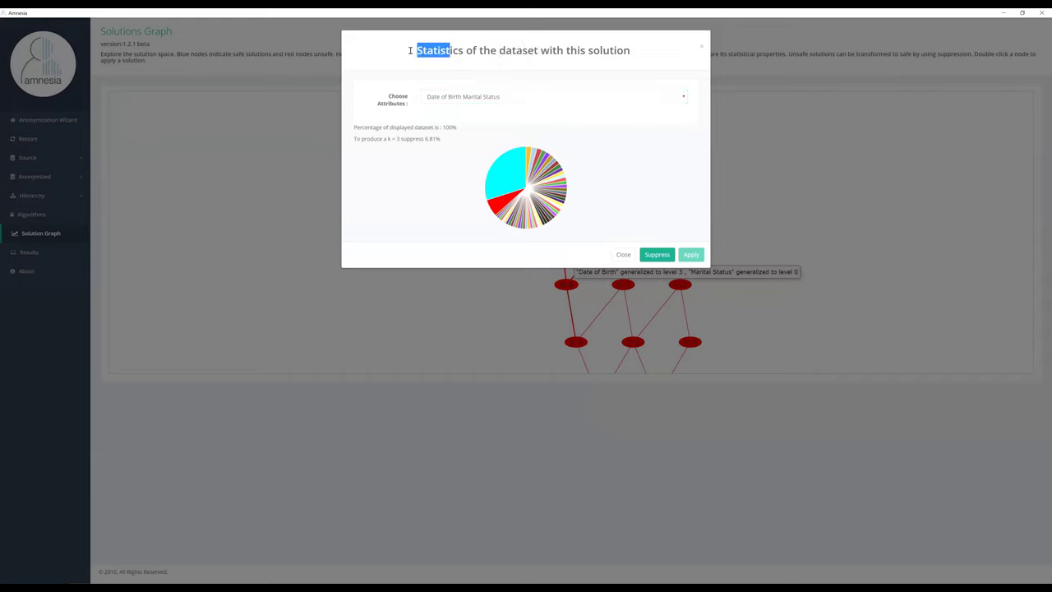
{"action": "left_click_drag", "start_coordinate": [644, 43], "coordinate": [646, 46]}
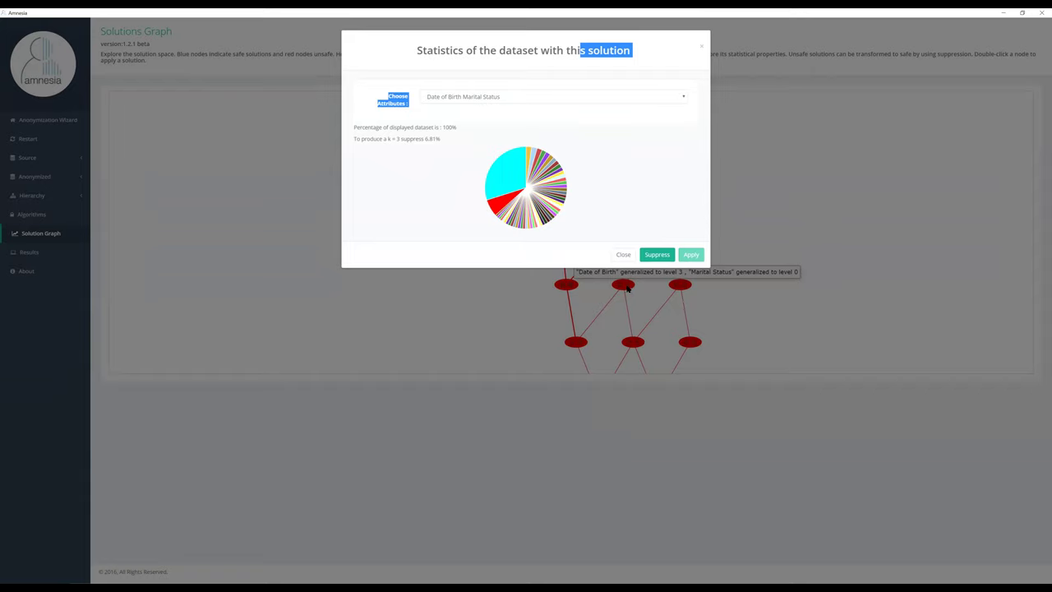
Suppress the records that violate k = 3 in this solution and apply it to the dataset
{"action": "left_click", "coordinate": [412, 129]}
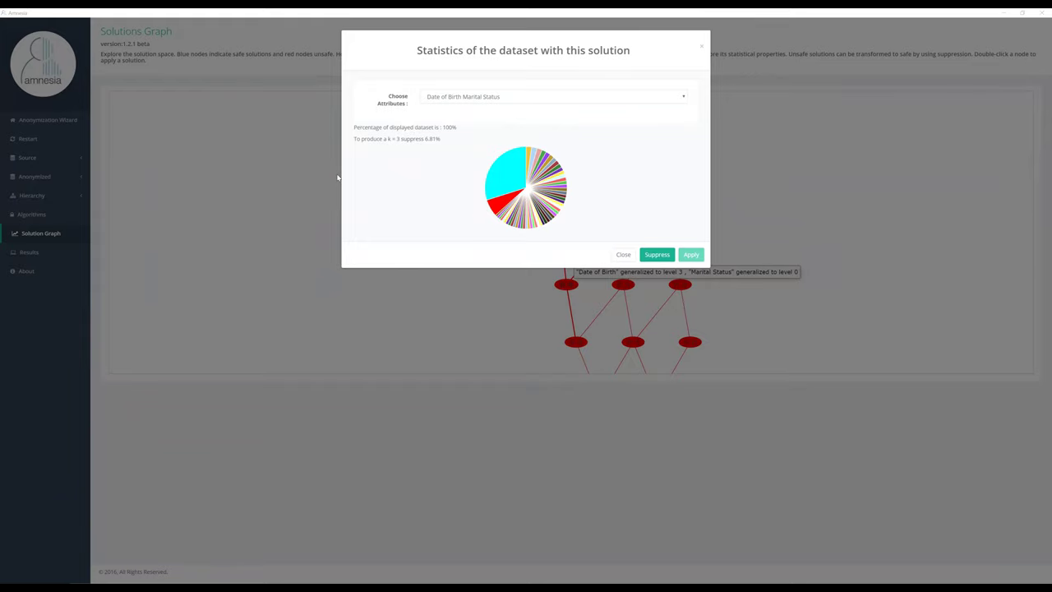
{"action": "double_click", "coordinate": [437, 138]}
{"action": "left_click", "coordinate": [408, 140]}
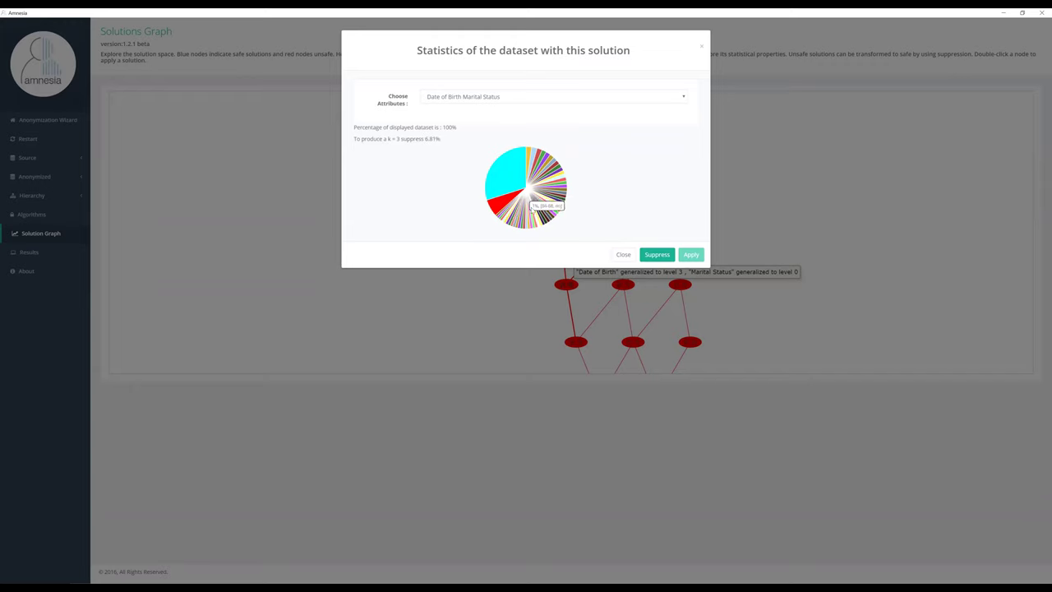
{"action": "mouse_move", "coordinate": [529, 211]}
{"action": "double_click", "coordinate": [428, 139]}
{"action": "left_click", "coordinate": [646, 256]}
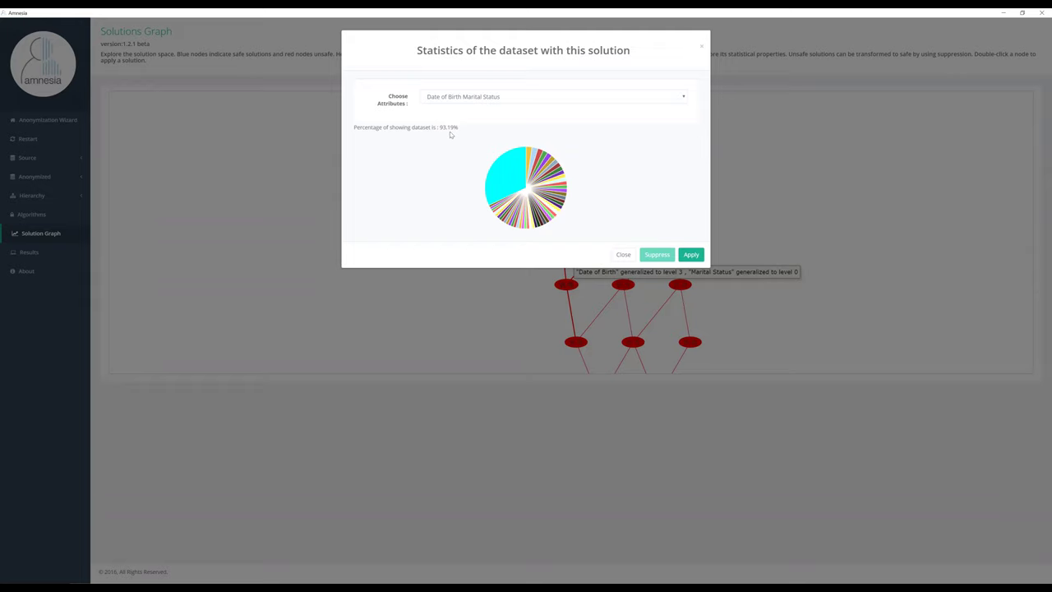
{"action": "left_click", "coordinate": [691, 255]}
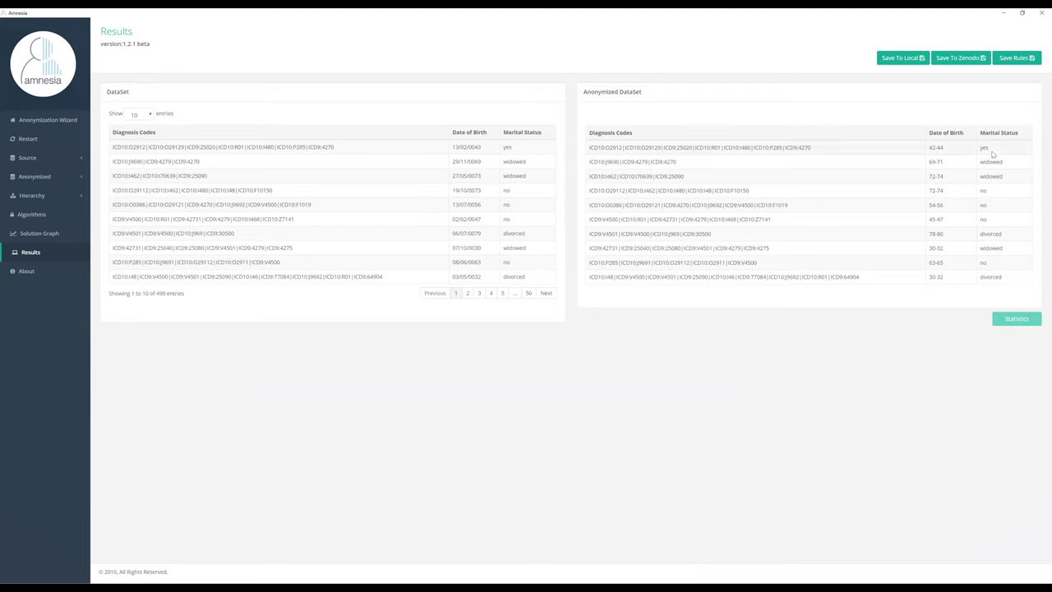
Start saving the anonymized dataset locally as anonymized_IcdMixedDemo.csv, and cancel the save
{"action": "left_click", "coordinate": [890, 59]}
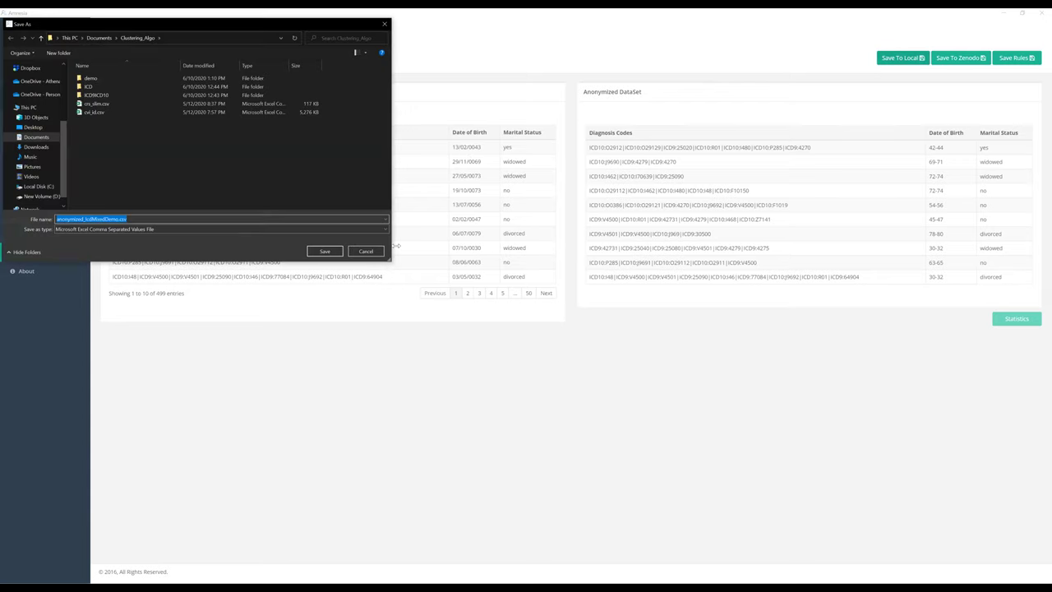
{"action": "left_click", "coordinate": [366, 252]}
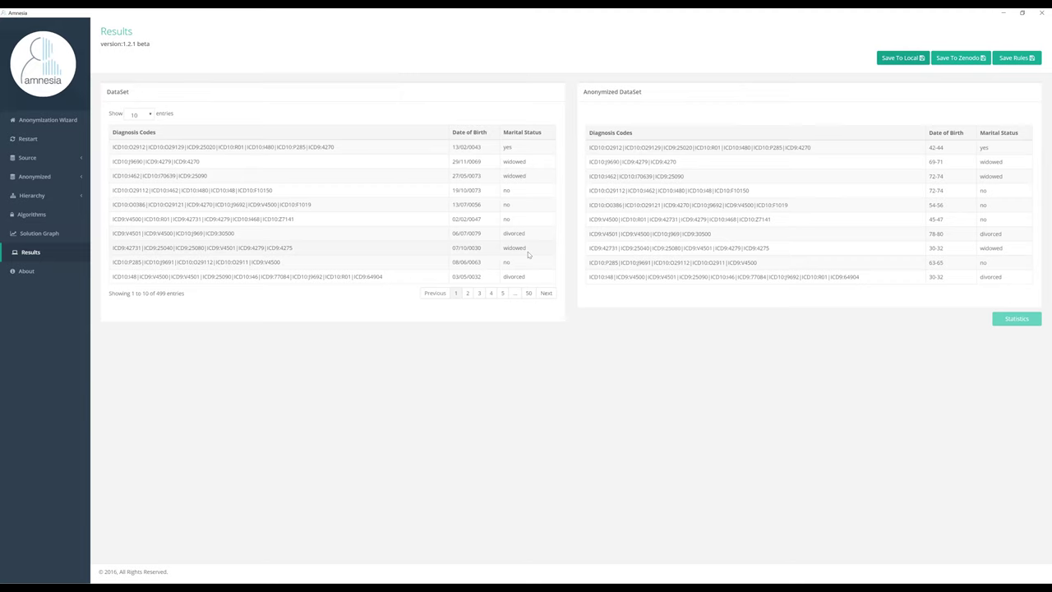
Restart the anonymization with the patient dataset loaded again, and check the dataset types offered for it
{"action": "left_click", "coordinate": [34, 119]}
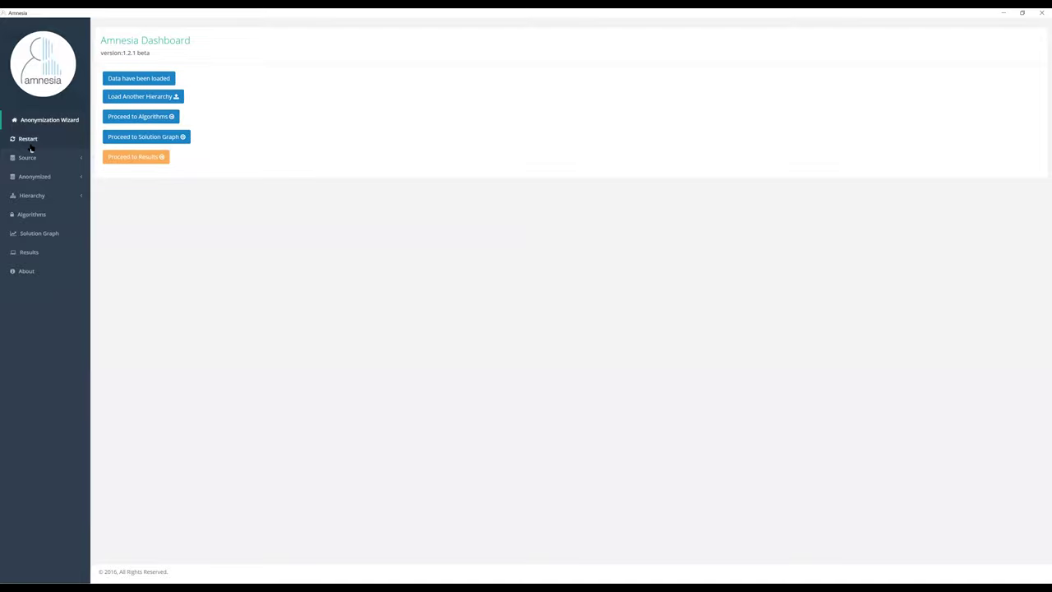
{"action": "left_click", "coordinate": [31, 145]}
{"action": "left_click", "coordinate": [115, 79]}
{"action": "key", "text": "Return"}
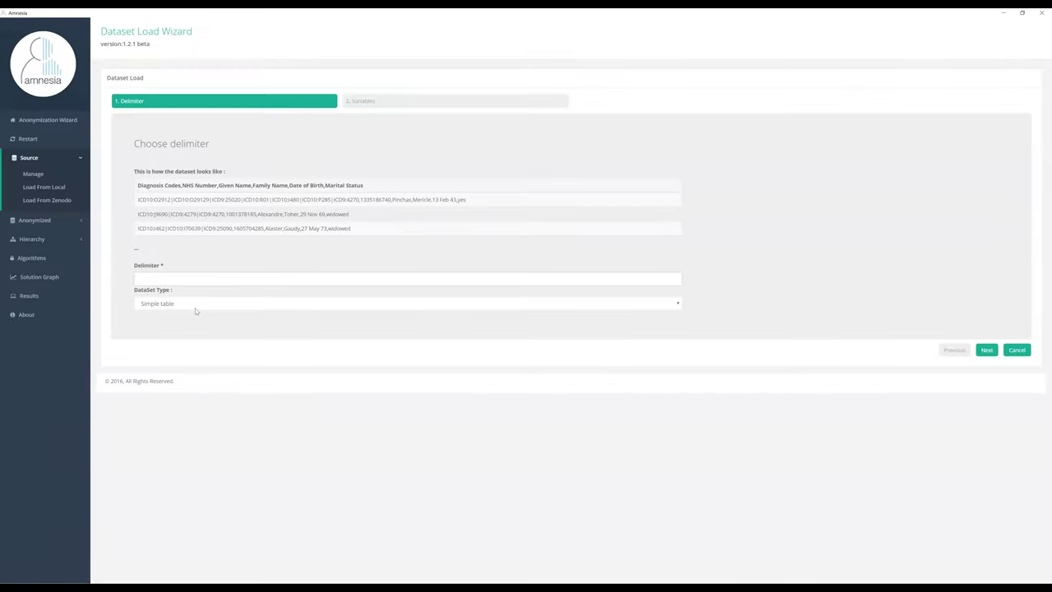
{"action": "left_click", "coordinate": [194, 304]}
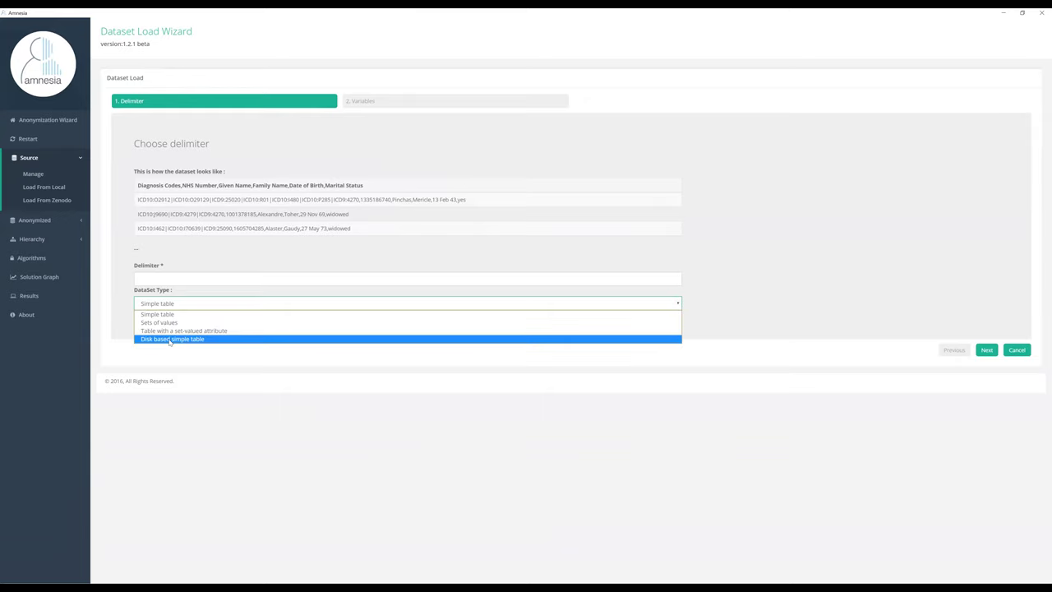
{"action": "left_click", "coordinate": [215, 267]}
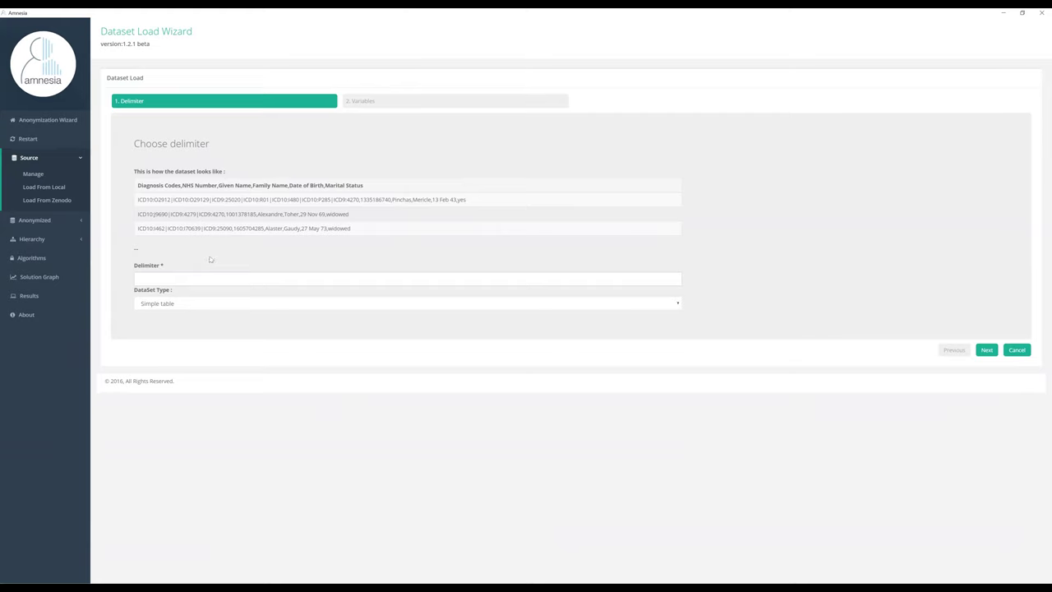